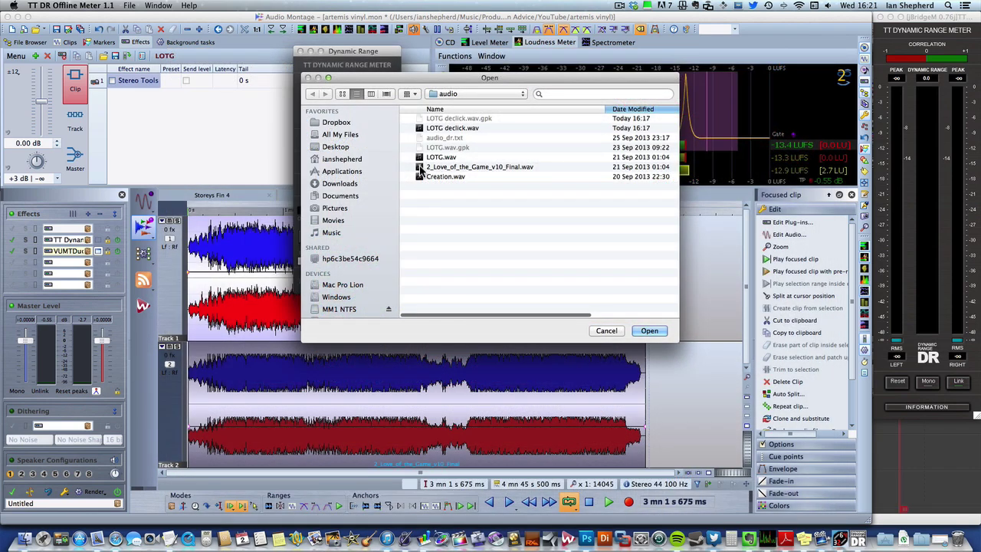
# Measure the CD master at DR 8, then LOTG.wav at DR 12 (11.18 left, 12.09 right).
pyautogui.click(419, 167)
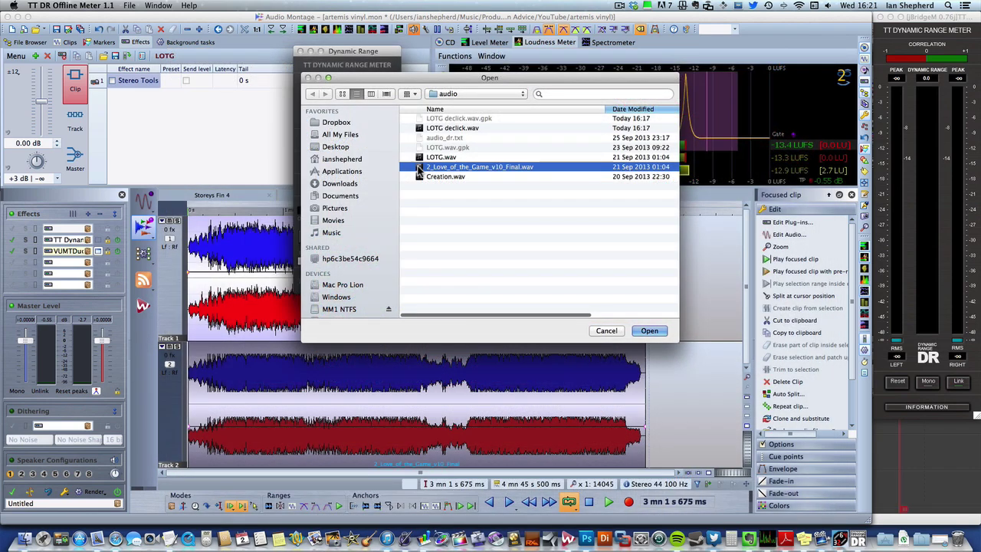
pyautogui.click(649, 331)
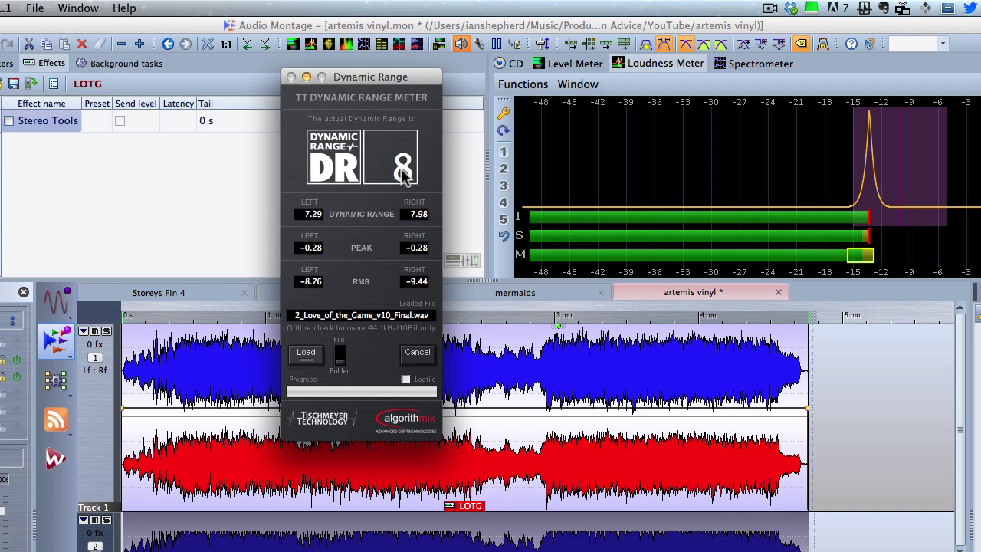
pyautogui.click(307, 352)
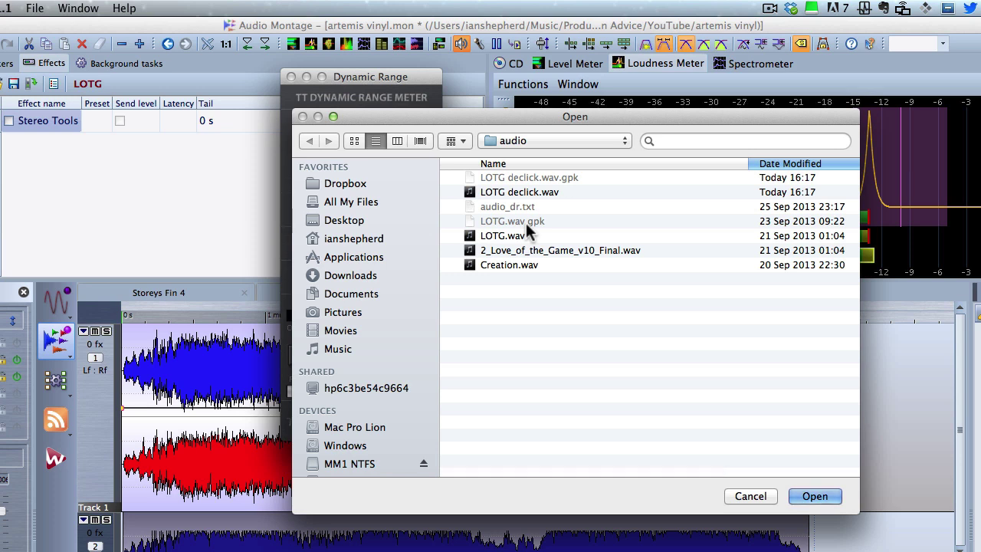
pyautogui.click(471, 237)
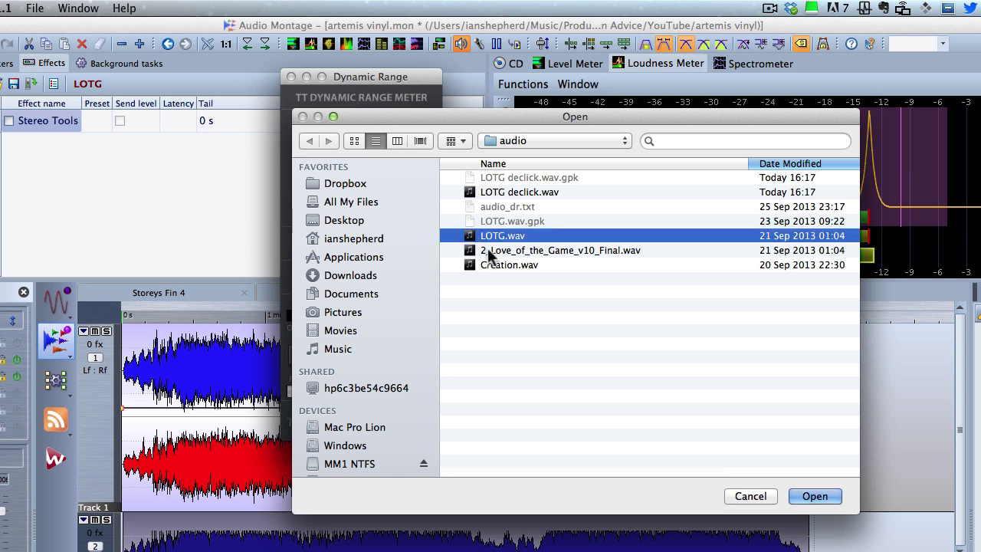
pyautogui.click(813, 496)
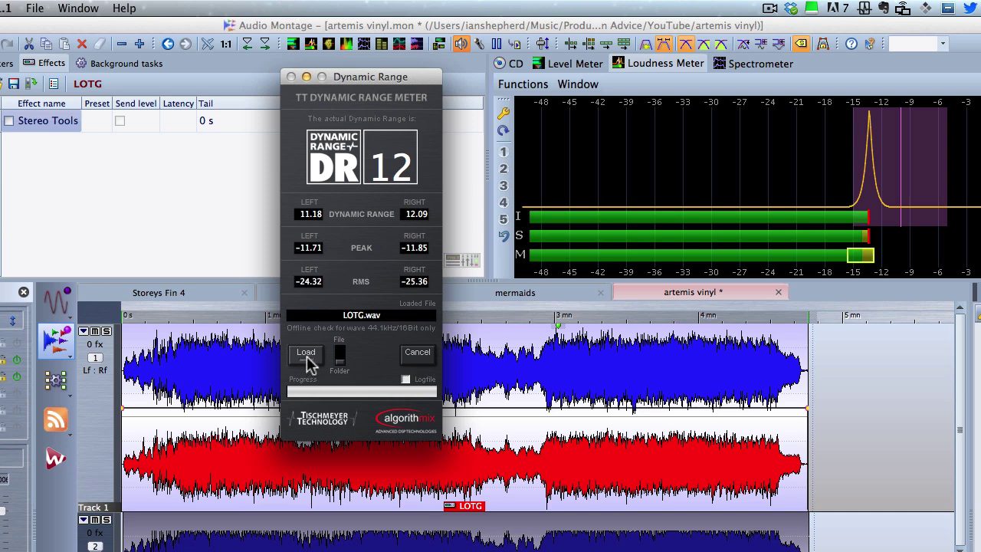
# Analyse LOTG declick.wav in the DR meter: DR 12, 11.19 left, 12.10 right.
pyautogui.click(306, 354)
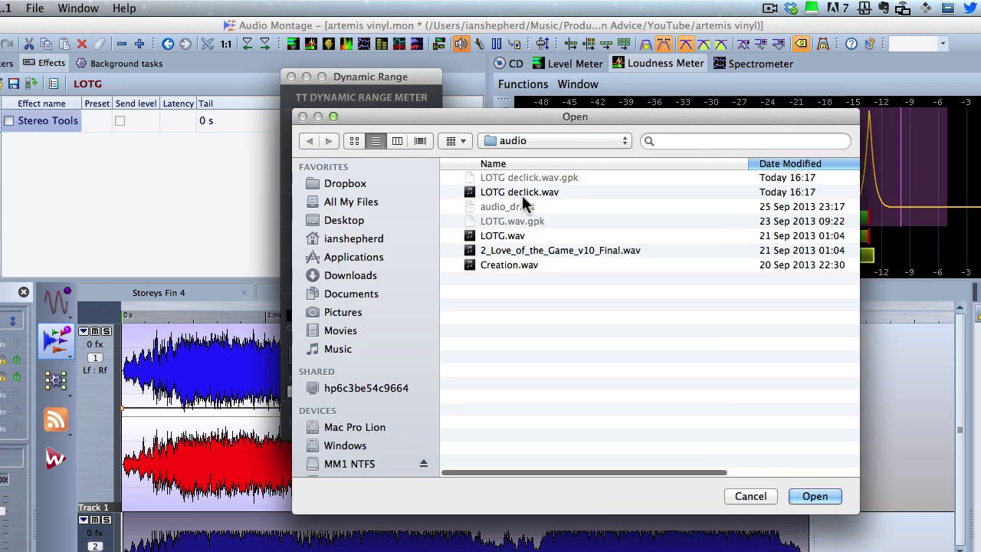
pyautogui.click(519, 193)
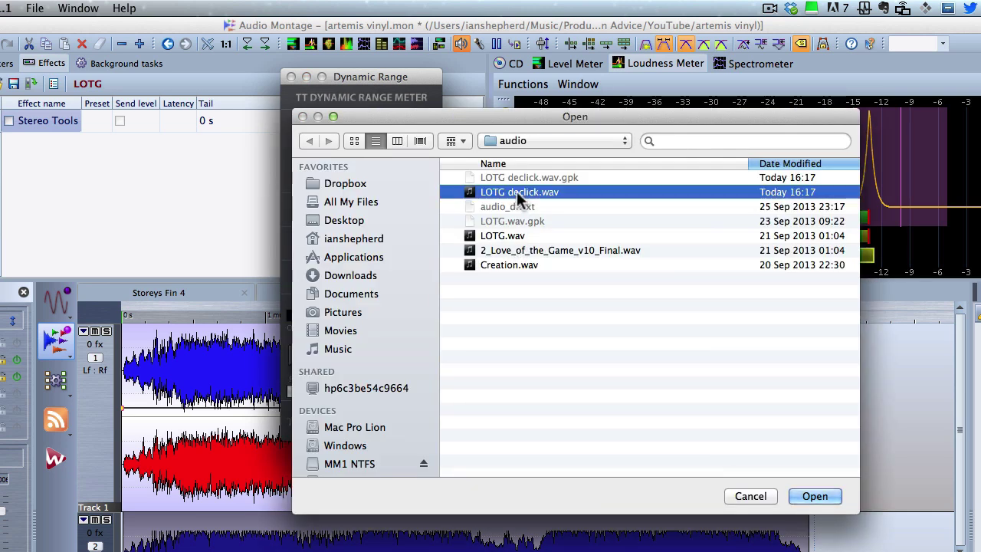
pyautogui.click(812, 497)
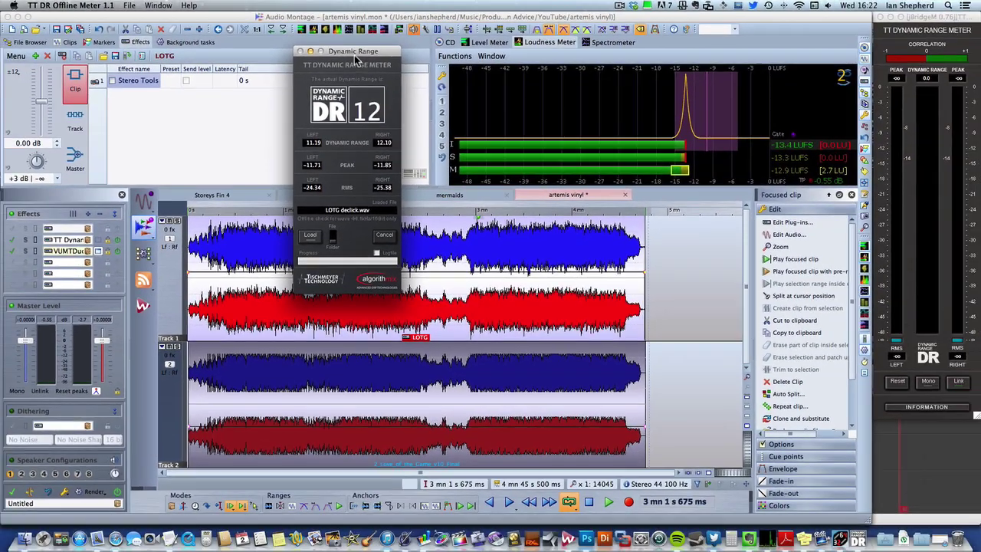
# Move the DR readout over the loudness meter, return to the 'artemis vinyl' montage and select each clip.
pyautogui.moveTo(356, 59); pyautogui.dragTo(591, 90)
pyautogui.click(537, 192)
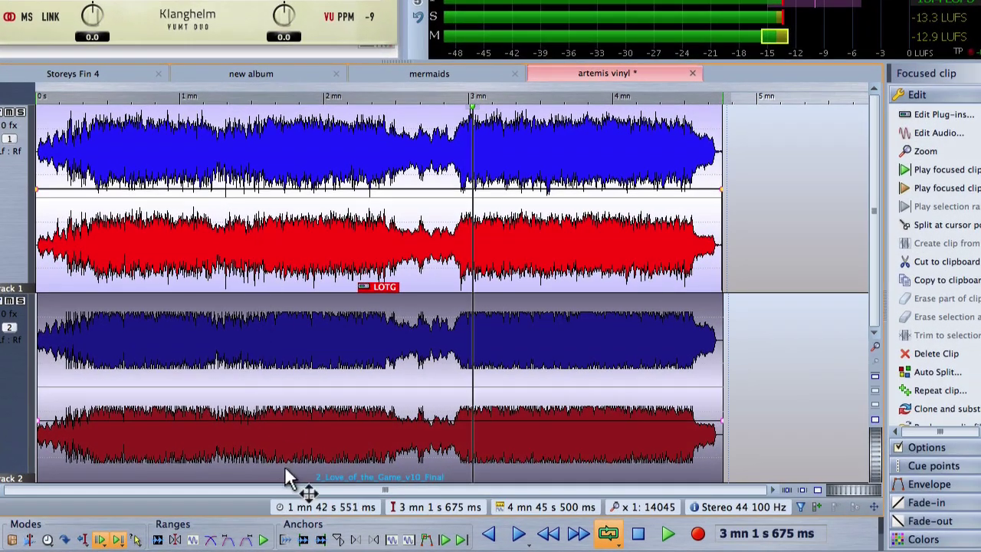
pyautogui.click(305, 462)
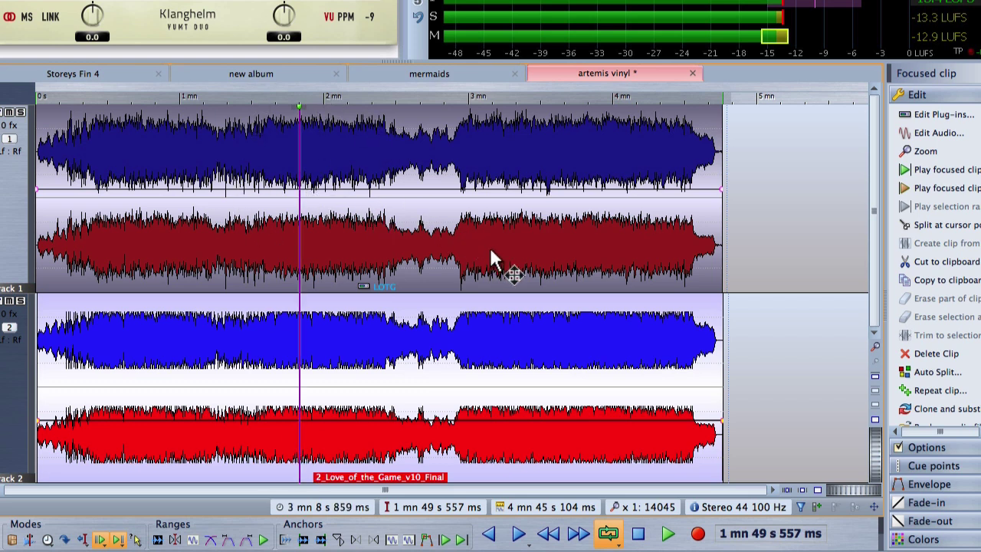
pyautogui.click(349, 251)
pyautogui.click(509, 465)
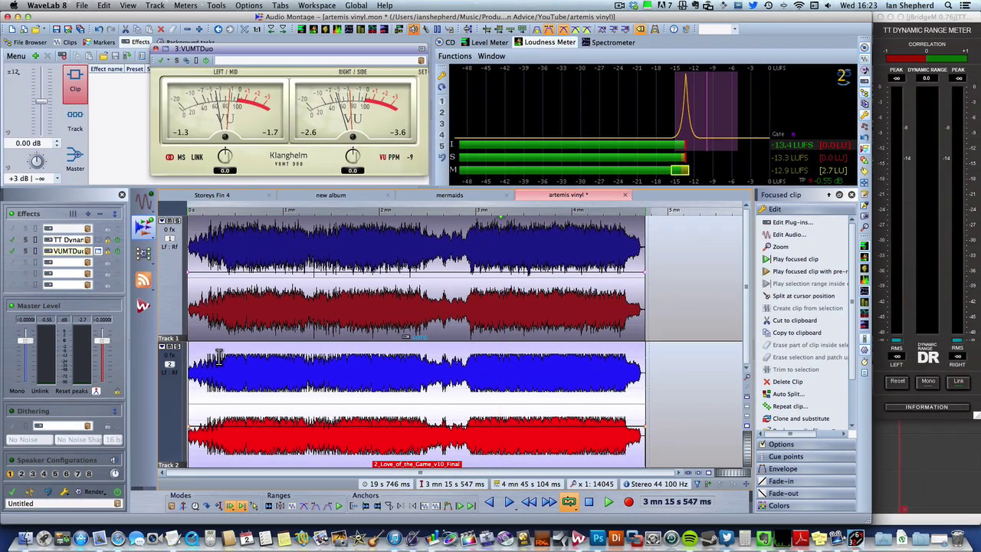
# Solo Track 2's CD master and play it from just after 3 minutes.
pyautogui.click(482, 216)
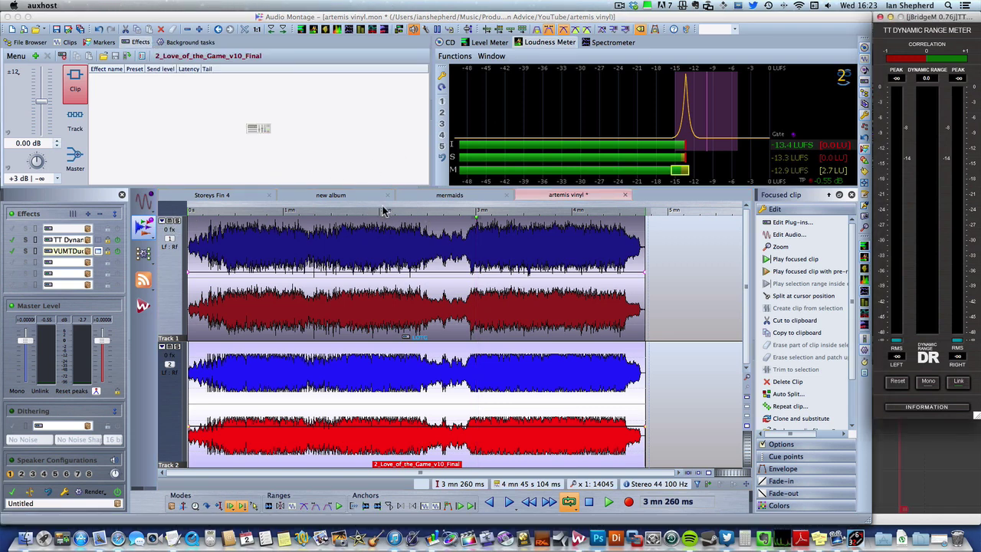
pyautogui.click(480, 218)
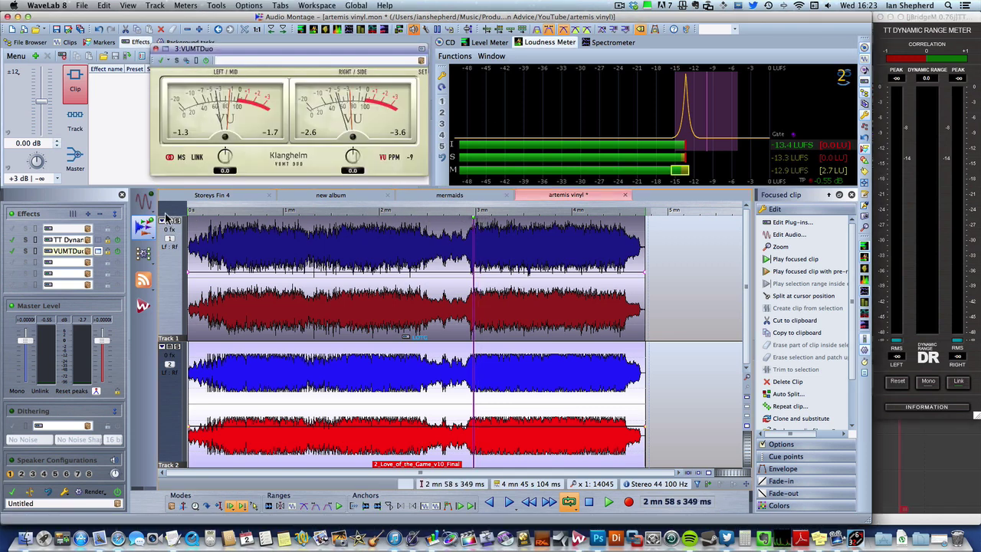
pyautogui.click(178, 349)
pyautogui.press('space')
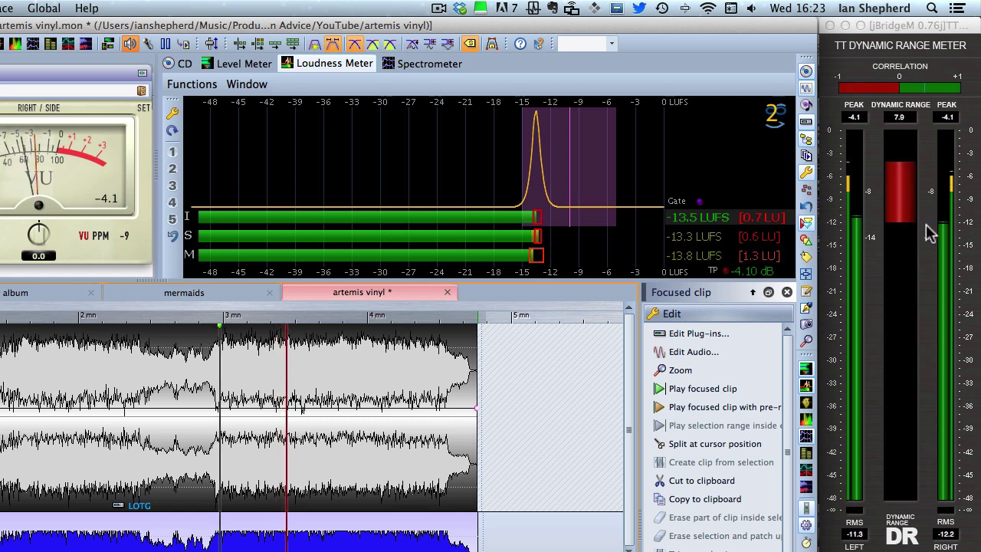
# Jump back to the 3-minute marker, then stop playback at 3 mn 18 s 212 ms.
pyautogui.click(226, 325)
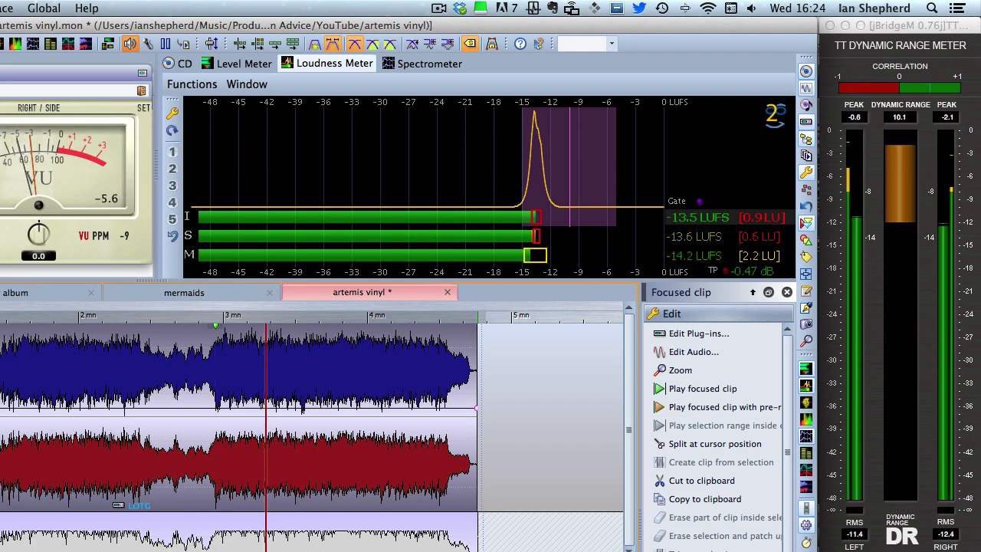
pyautogui.press('space')
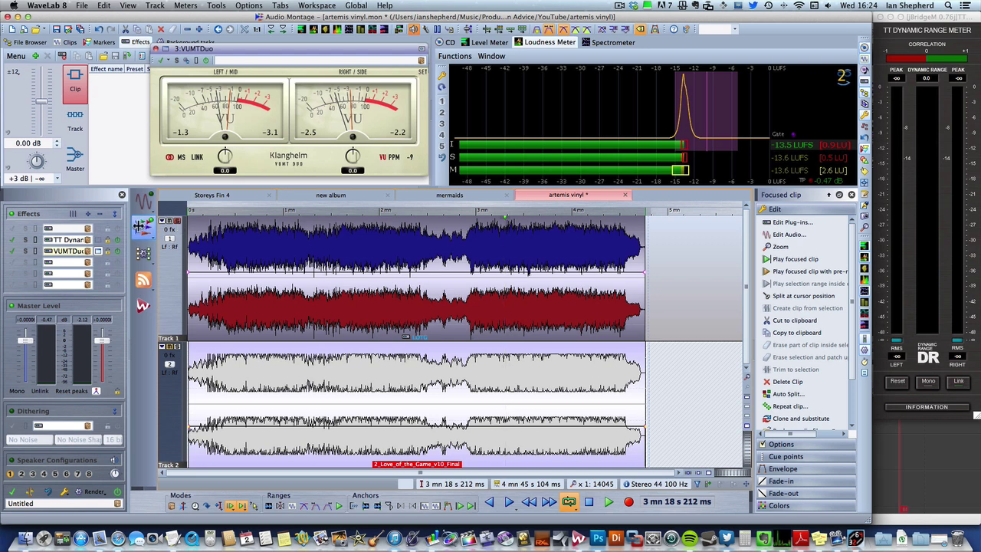
# Select the clips, set the position to about 2 mn 58 s, and play Track 2 soloed.
pyautogui.press('super+a')
pyautogui.click(484, 306)
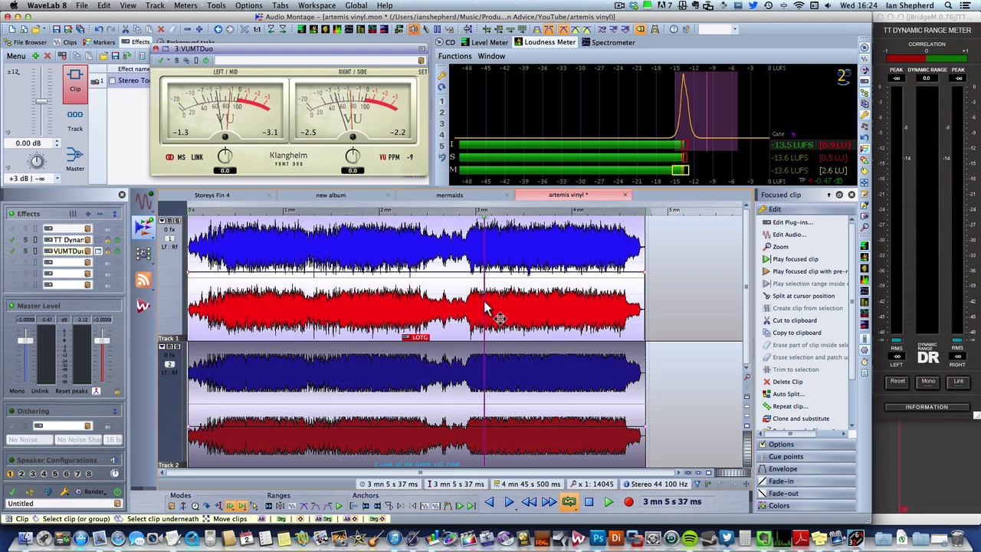
pyautogui.click(509, 436)
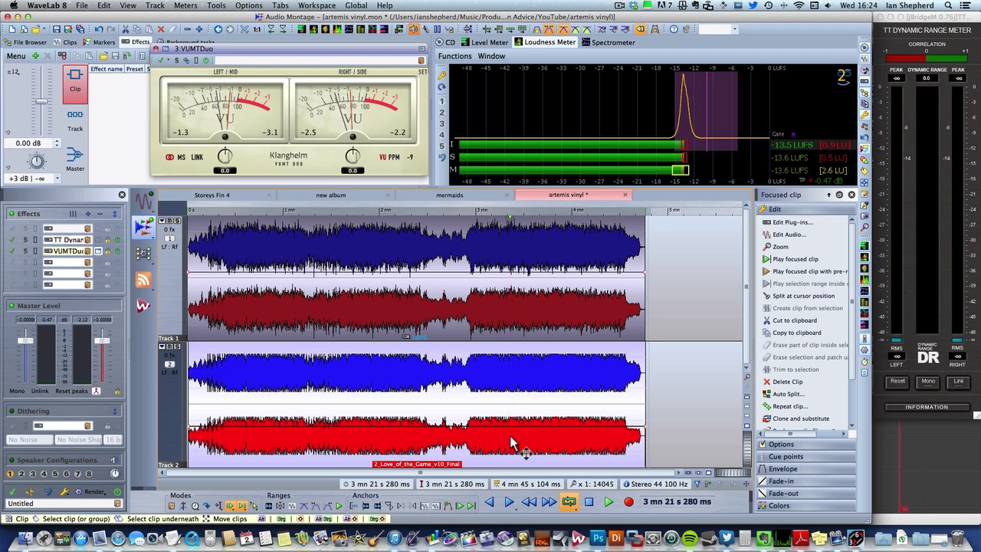
pyautogui.click(475, 217)
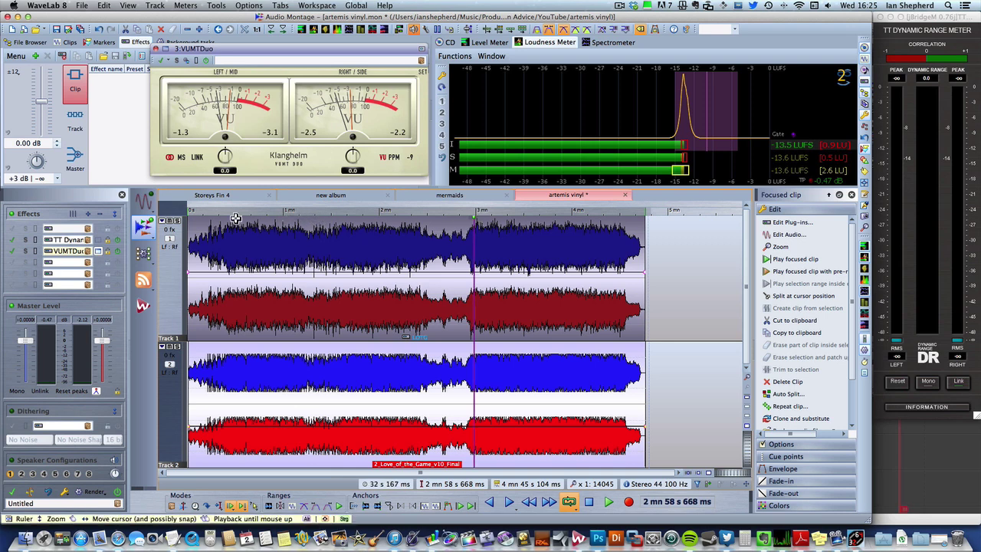
pyautogui.click(178, 222)
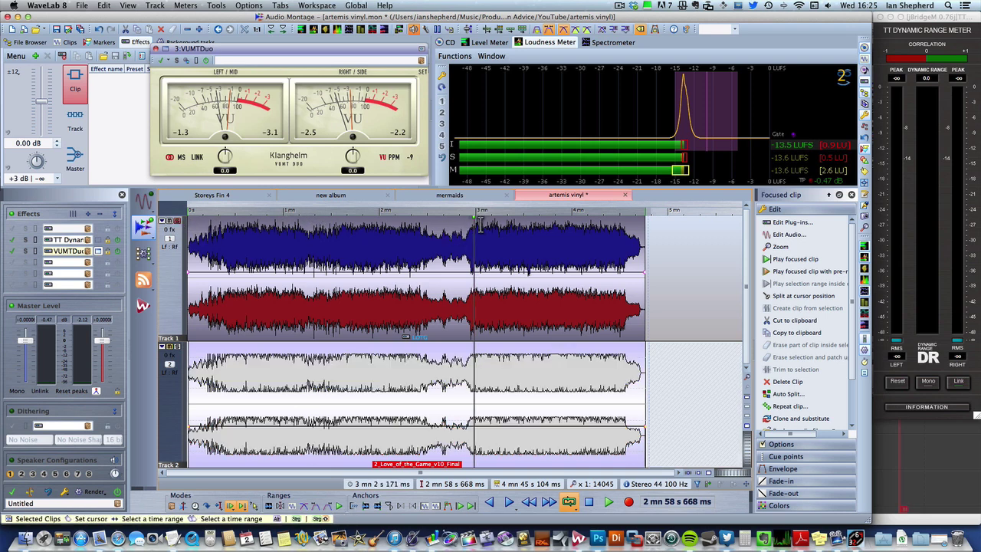
pyautogui.click(182, 351)
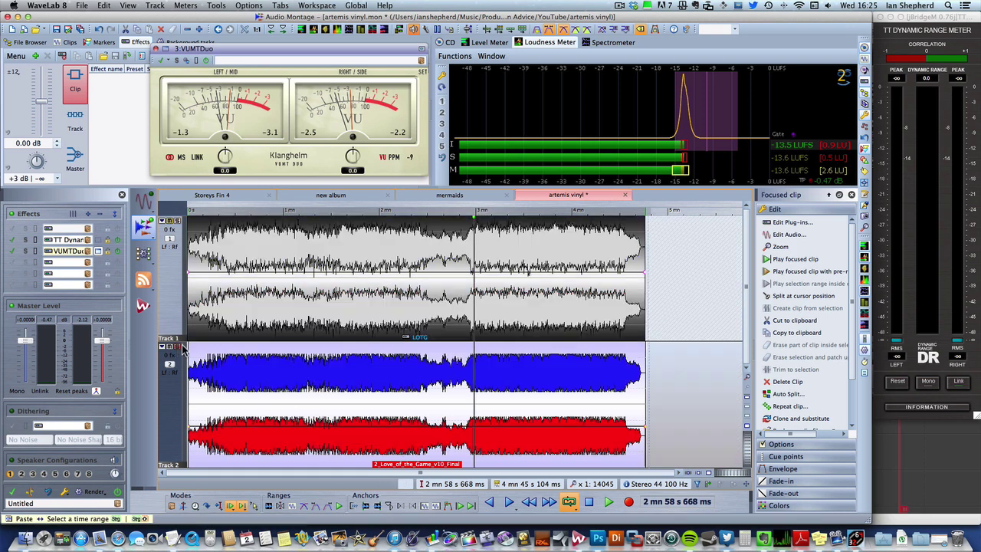
pyautogui.press('space')
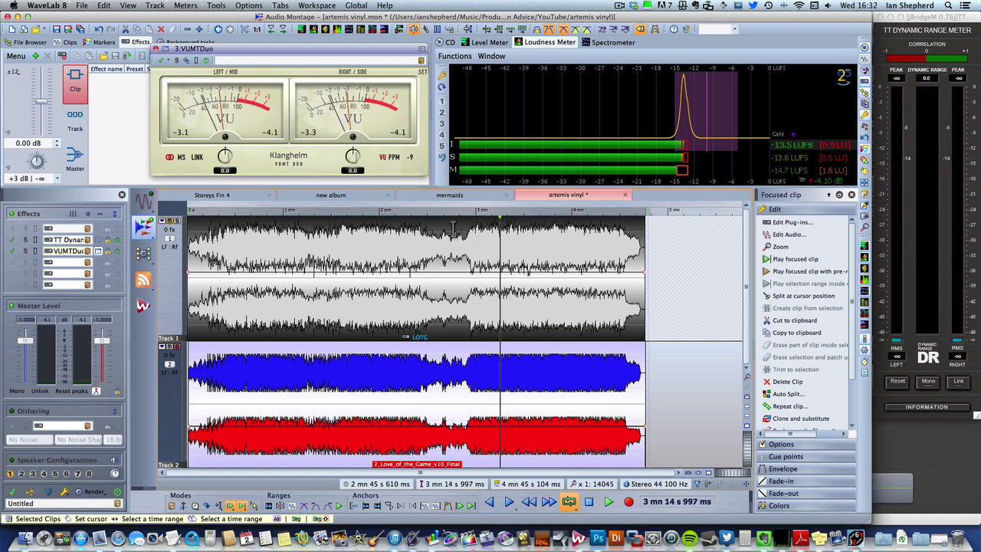
# Play the top vinyl track soloed from 2 min 57 s, with DR reading about 11.
pyautogui.click(477, 219)
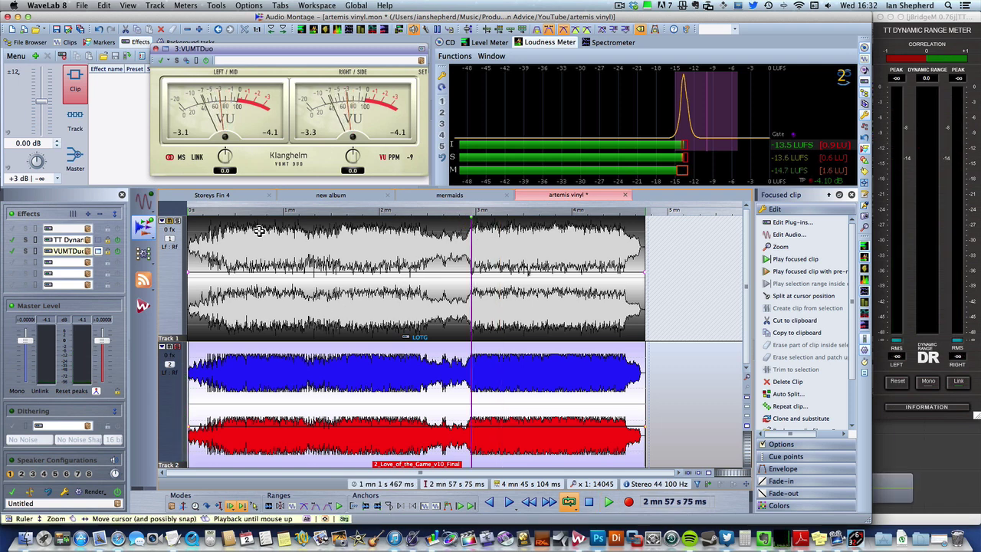
pyautogui.click(215, 224)
pyautogui.press('space')
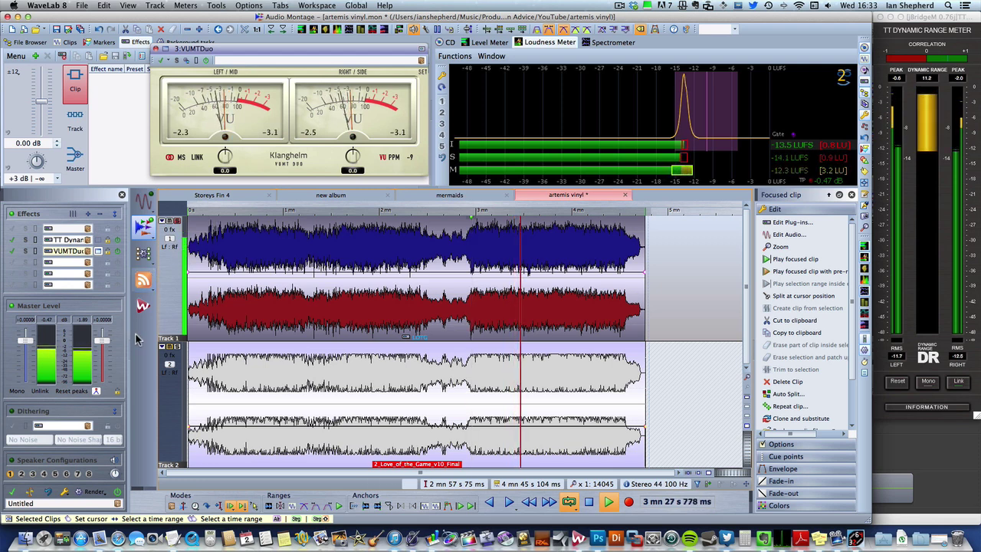
# Alternate soloing Track 2 and Track 1 during playback, then stop and turn solo off.
pyautogui.click(179, 349)
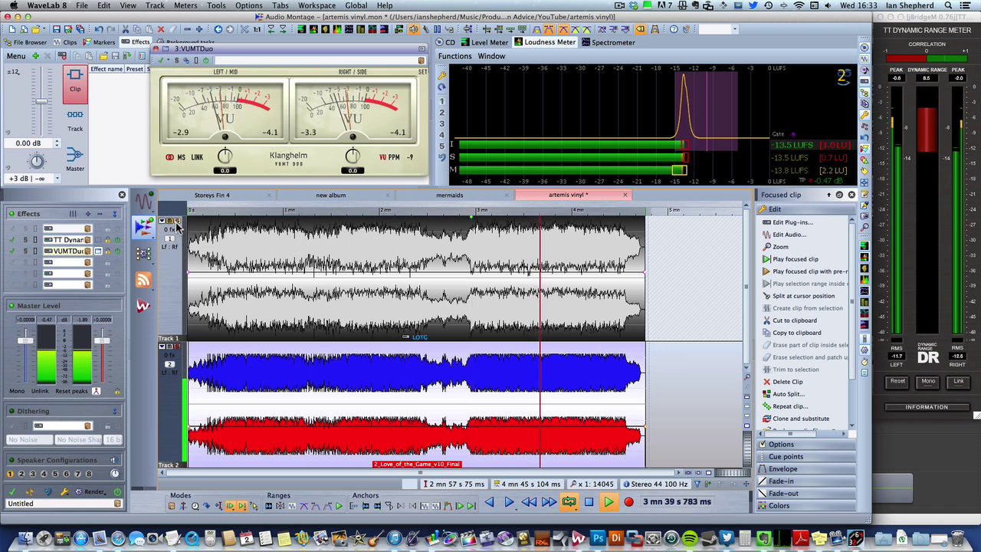
pyautogui.click(176, 224)
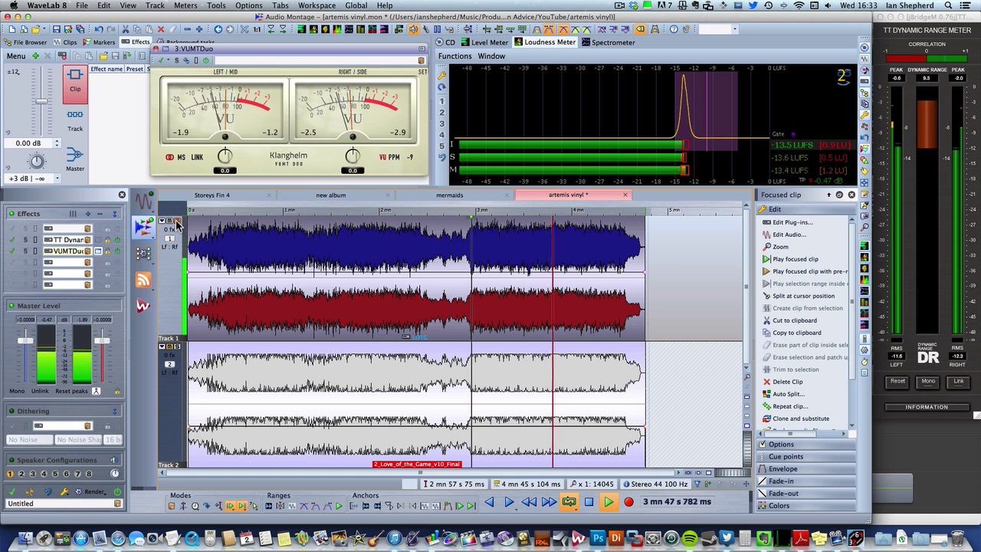
pyautogui.click(177, 346)
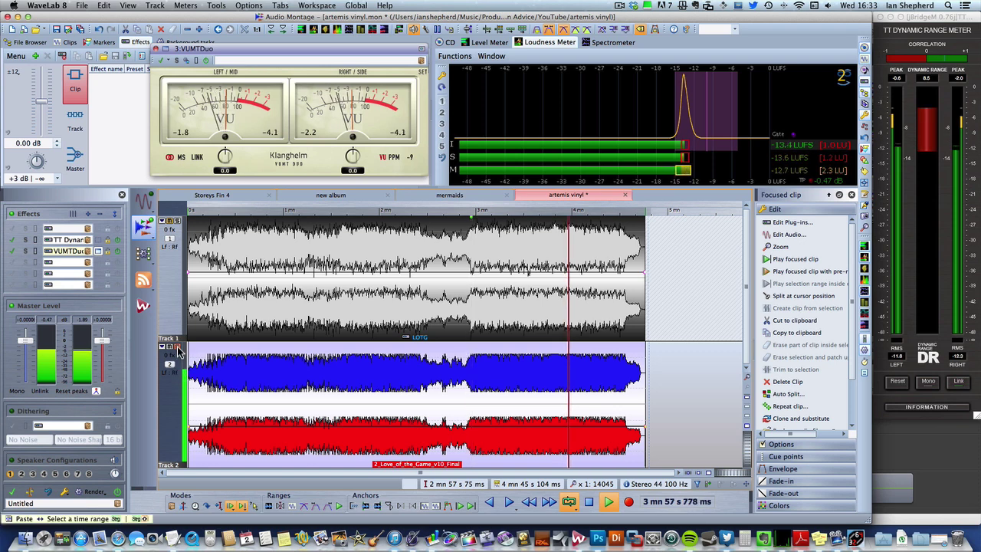
pyautogui.press('space')
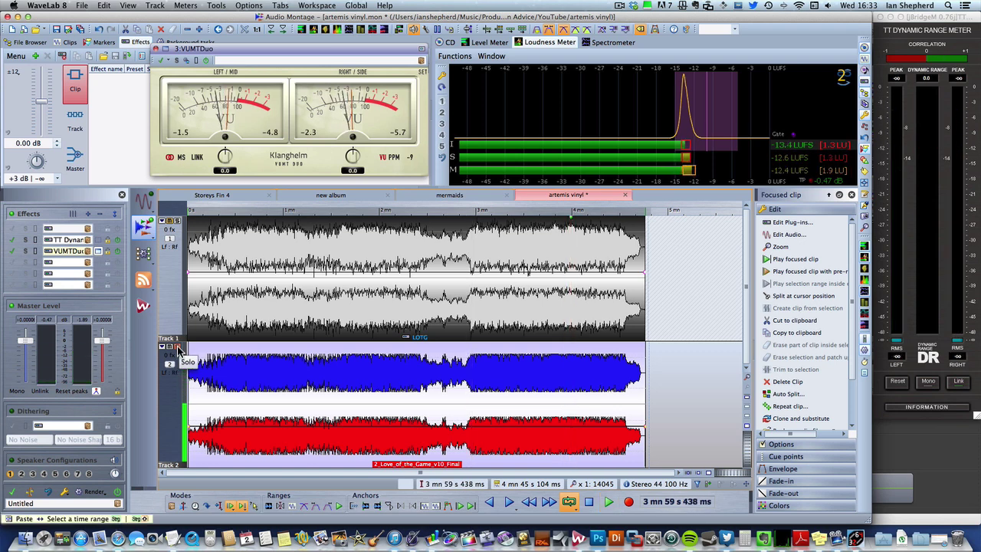
pyautogui.click(178, 349)
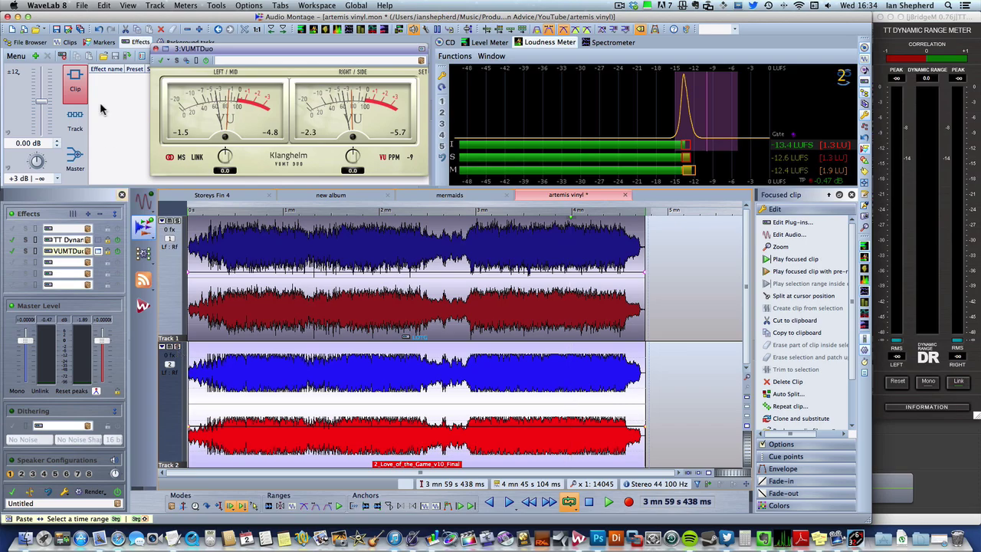
# Zoom to milliseconds around 3 mn 777 ms and shift Track 2's audio earlier to match Track 1.
pyautogui.moveTo(480, 213); pyautogui.dragTo(471, 408)
pyautogui.moveTo(464, 449); pyautogui.dragTo(409, 451)
pyautogui.moveTo(377, 212); pyautogui.dragTo(381, 266)
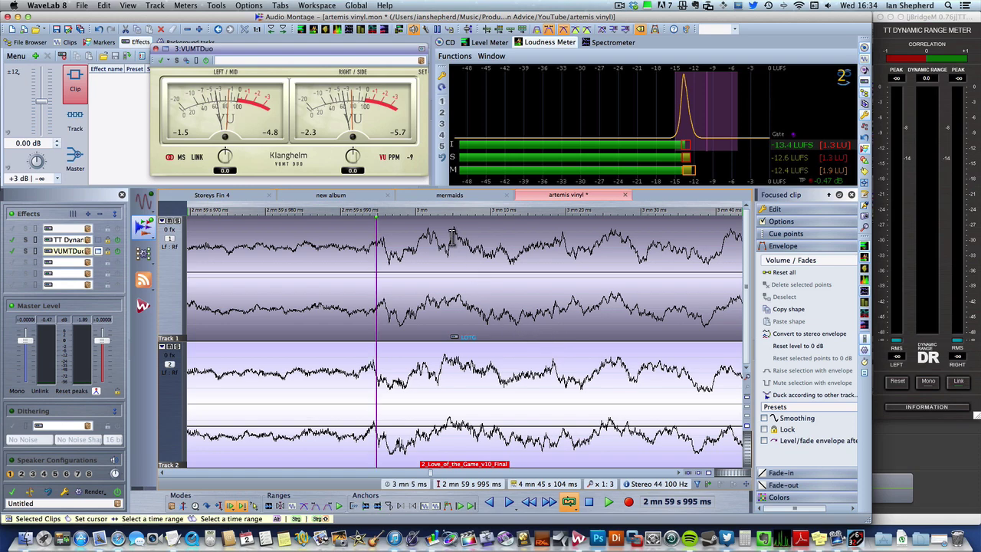
pyautogui.moveTo(404, 215); pyautogui.dragTo(381, 138)
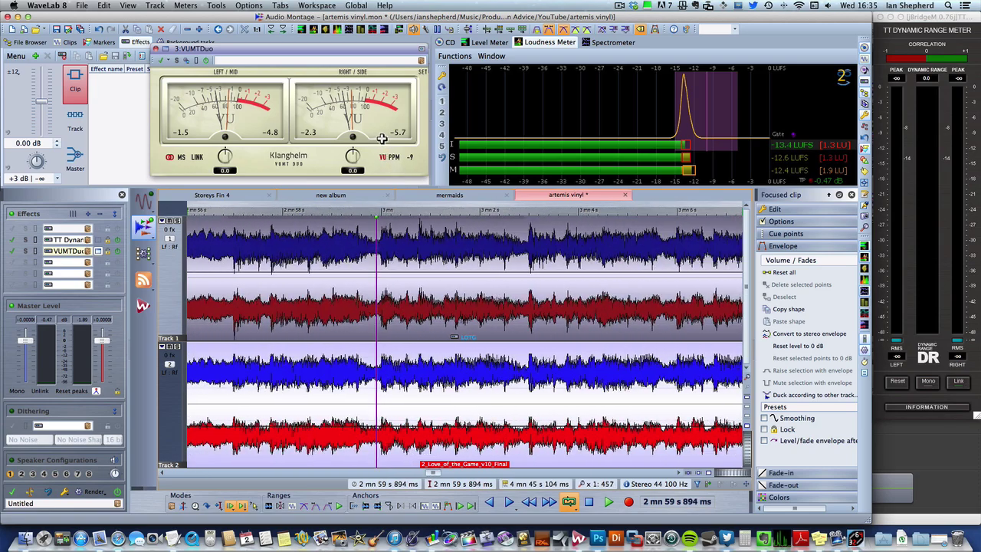
pyautogui.moveTo(420, 211); pyautogui.dragTo(425, 286)
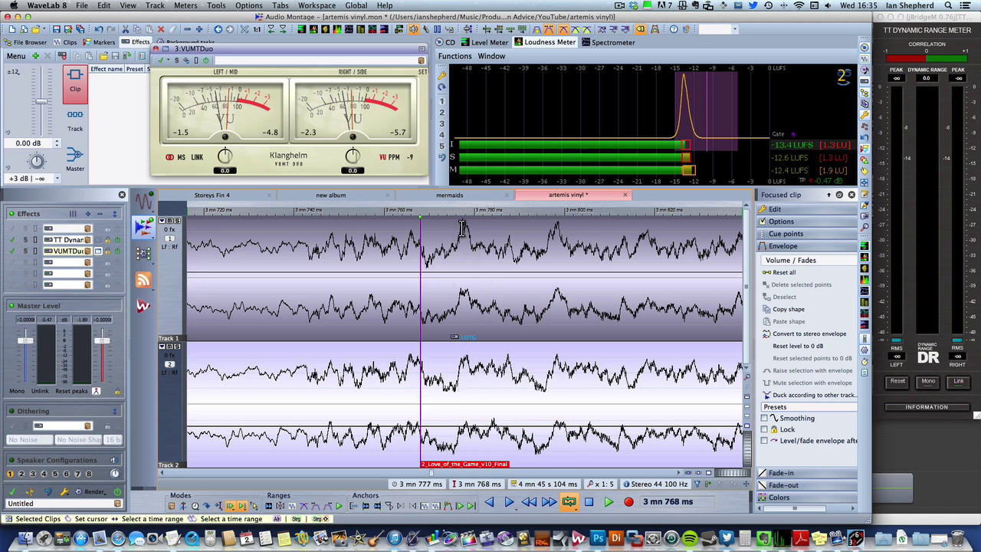
pyautogui.moveTo(464, 216); pyautogui.dragTo(469, 250)
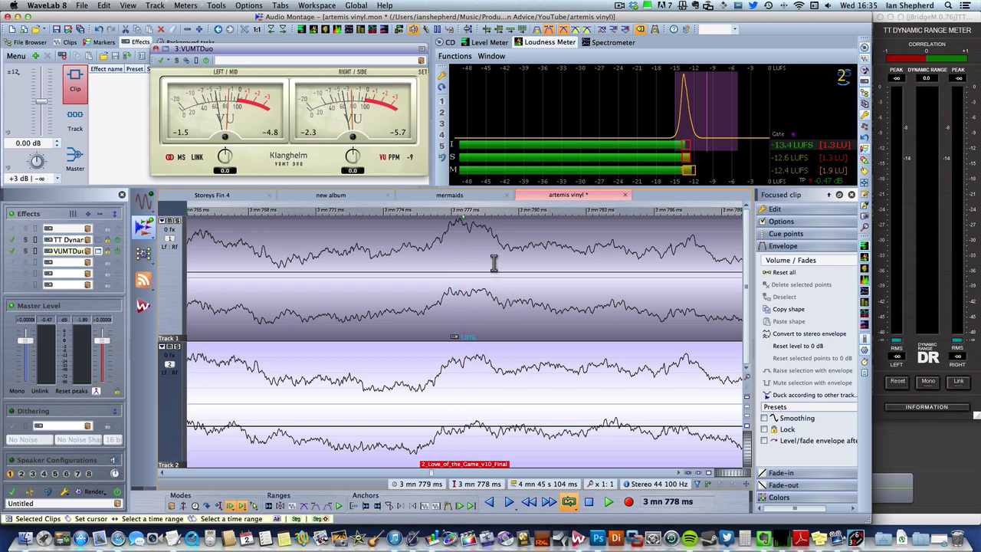
# Zoom out to a few seconds around 3 minutes to compare both waveforms.
pyautogui.moveTo(468, 210); pyautogui.dragTo(459, 119)
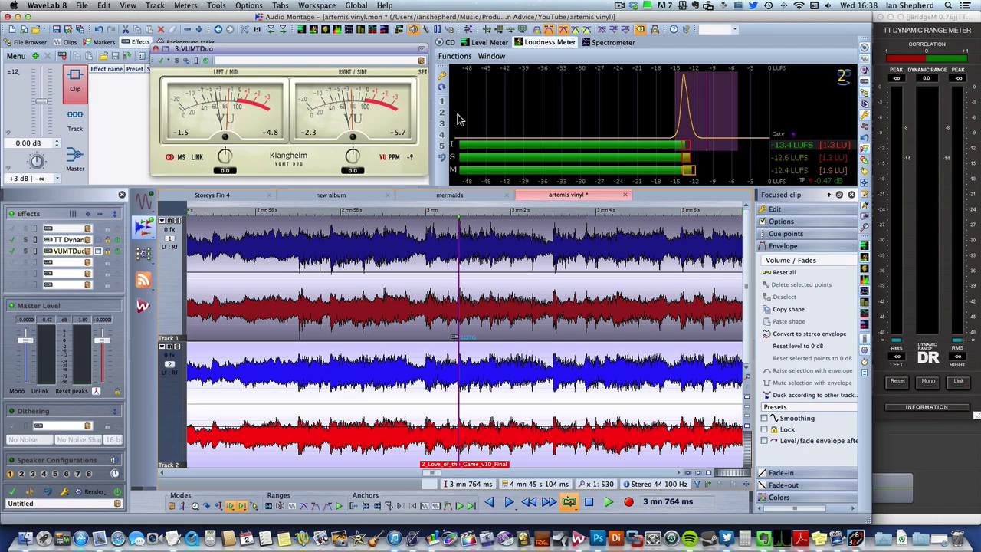
# Zoom out fully so the entire song shows on both tracks.
pyautogui.moveTo(460, 210); pyautogui.dragTo(452, 162)
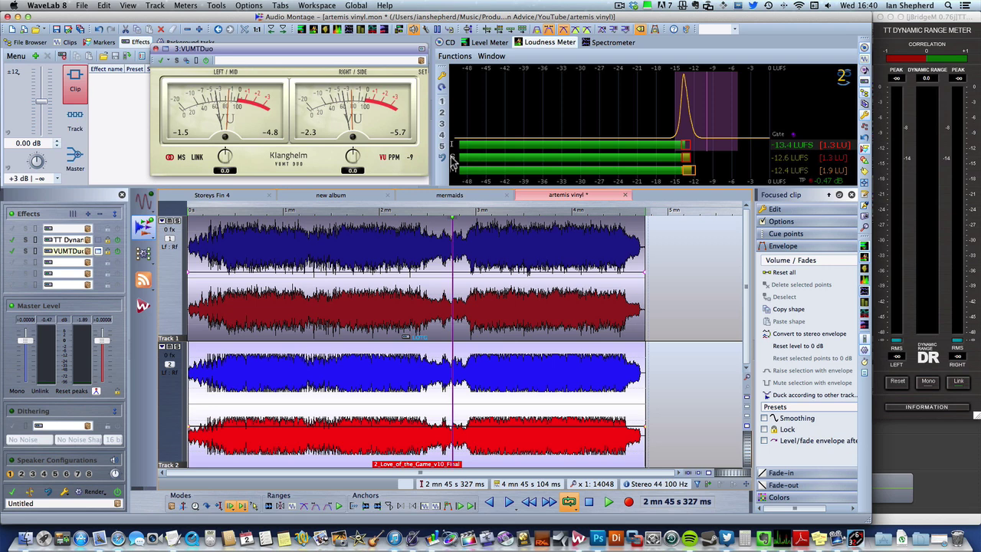
# Place the edit cursor at 4 mn 6 s 875 ms on Track 1, then focus the Track 2 clip.
pyautogui.click(584, 313)
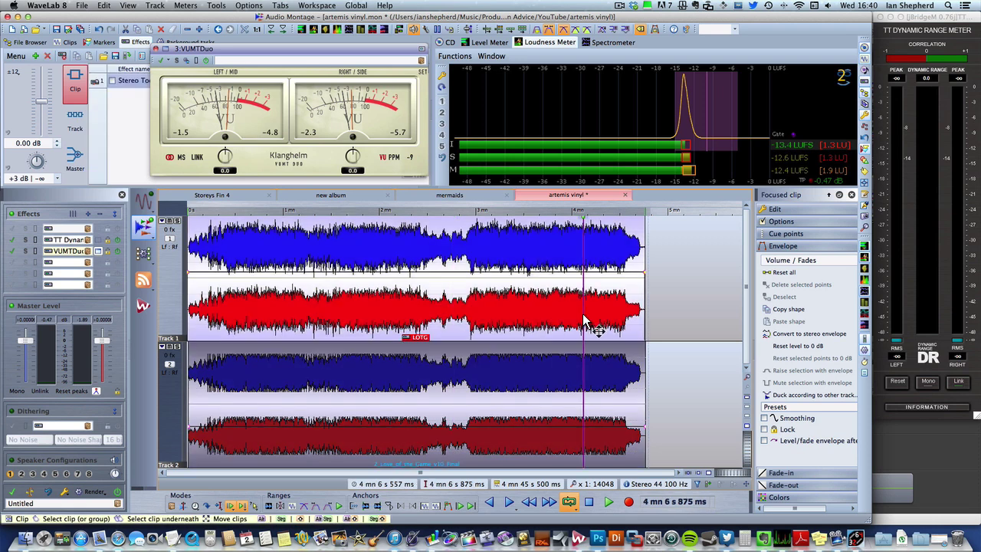
pyautogui.click(537, 437)
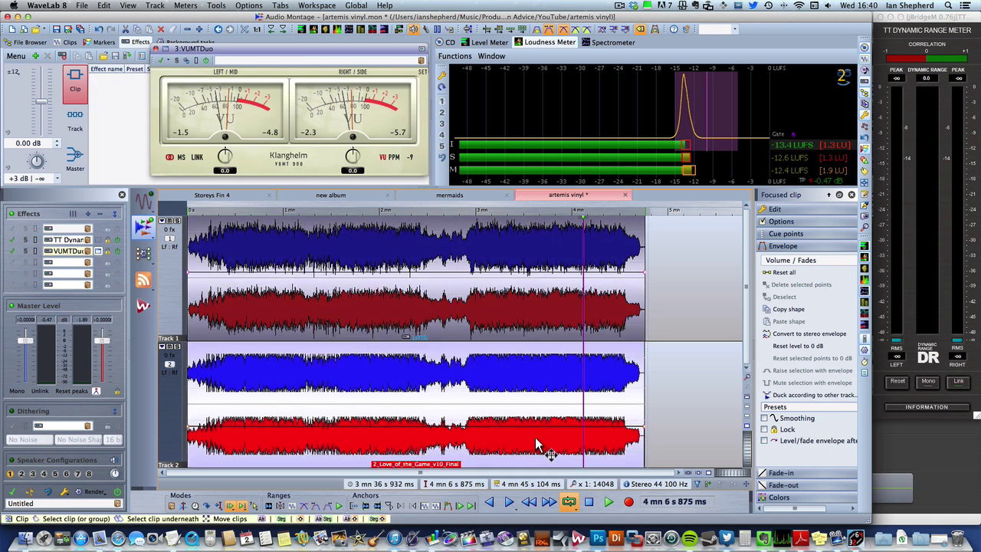